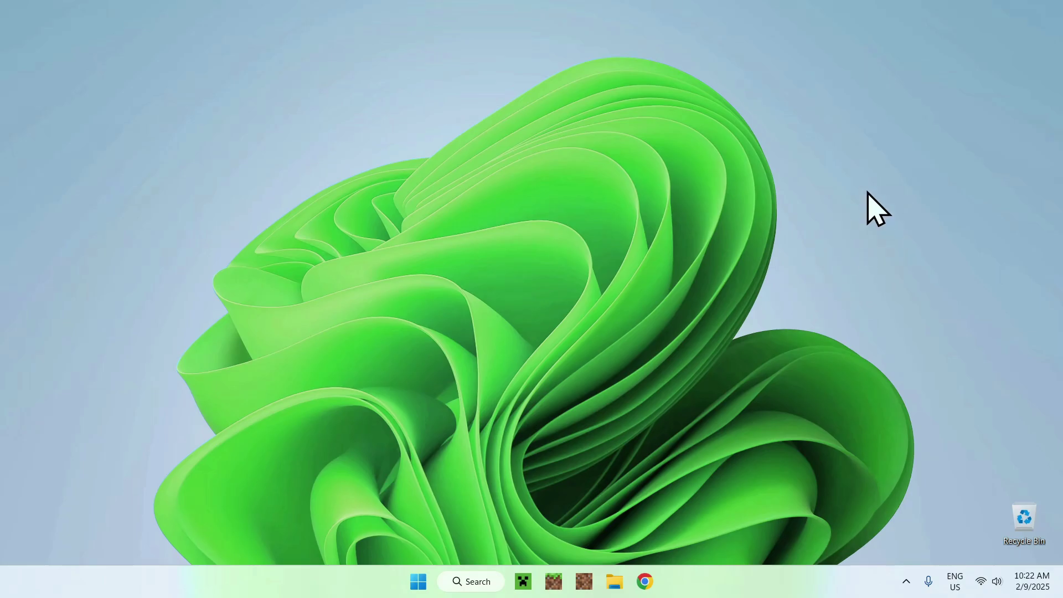
- Search Google for 'GDLauncher' in Chrome
click(643, 581)
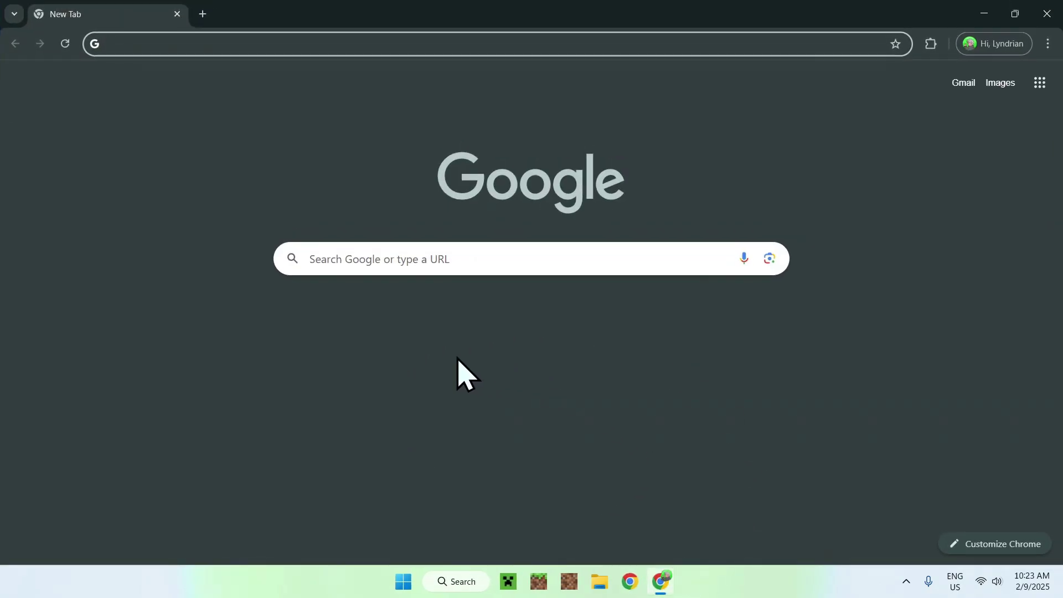
click(553, 259)
text(GDLauncher)
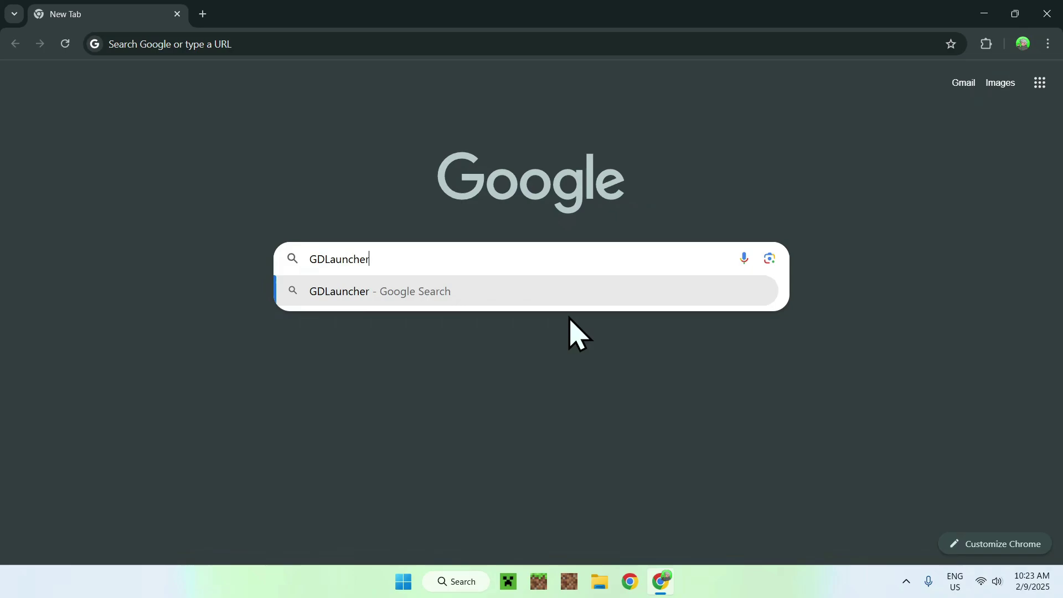
key(Return)
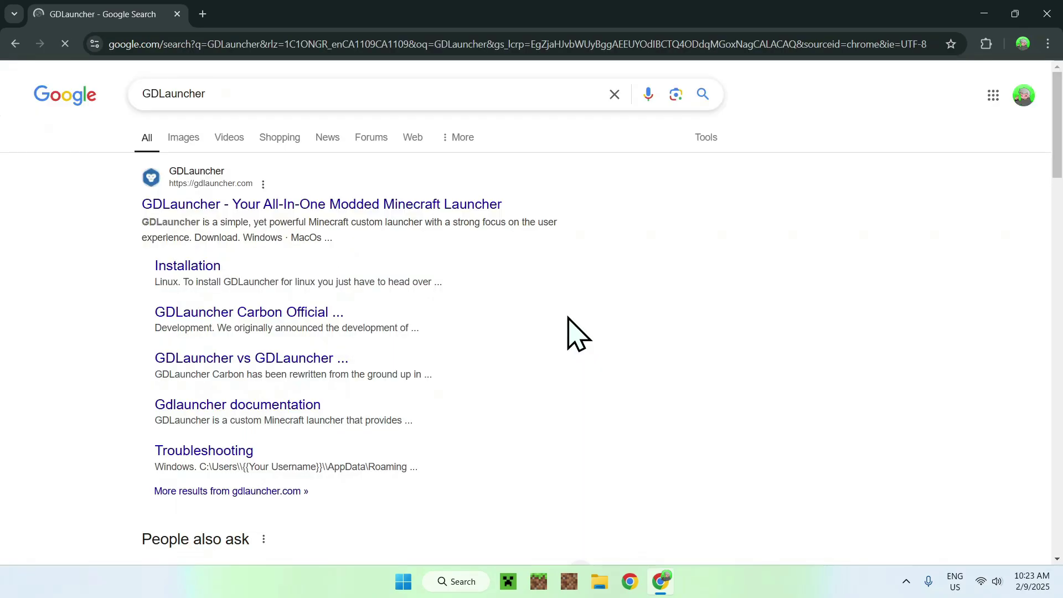
- Download the Windows installer GDLauncher__2.0.22__win__x64.exe from gdlauncher.com, then close Chrome
click(226, 204)
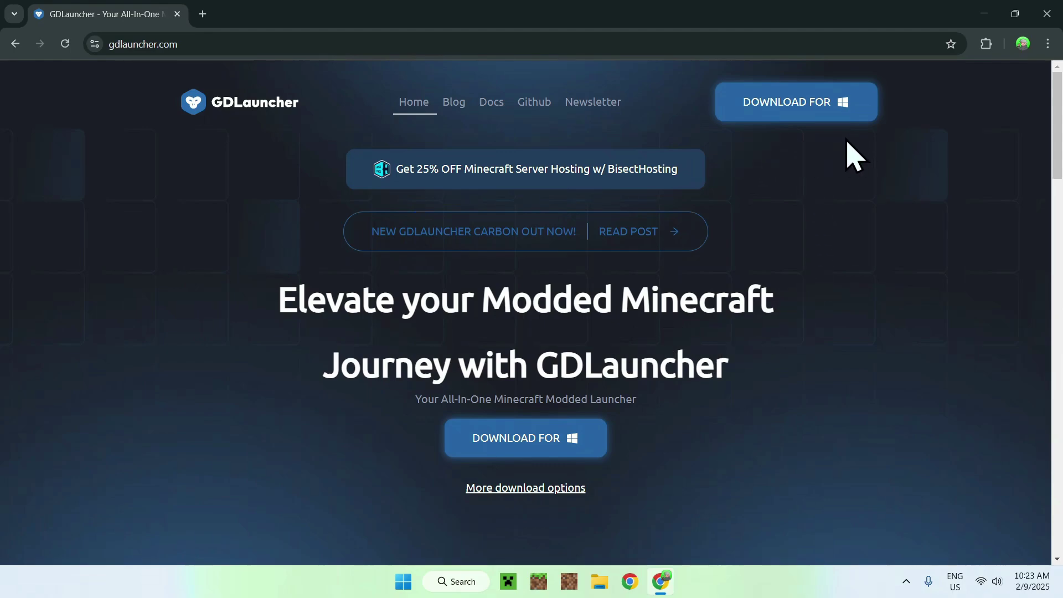
click(789, 104)
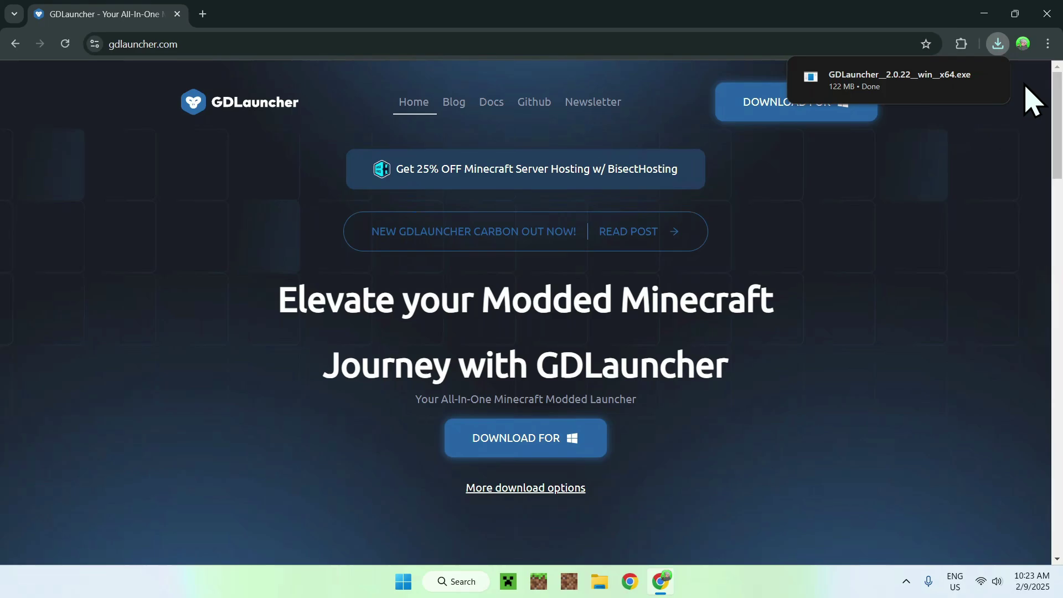
click(1047, 13)
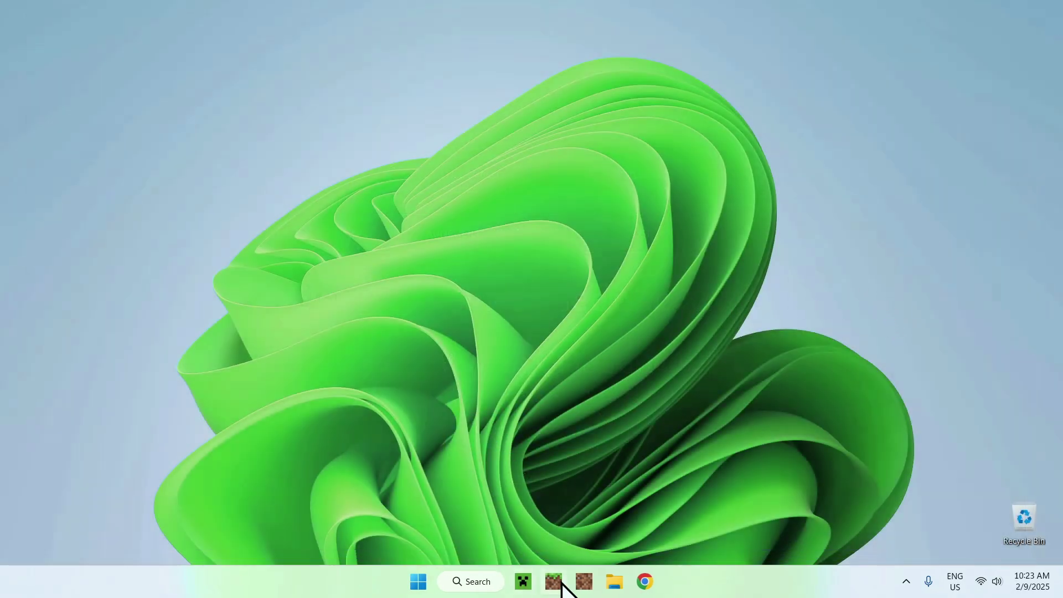
- Run GDLauncher__2.0.22__win__x64.exe from the Downloads folder in File Explorer
click(613, 581)
click(65, 194)
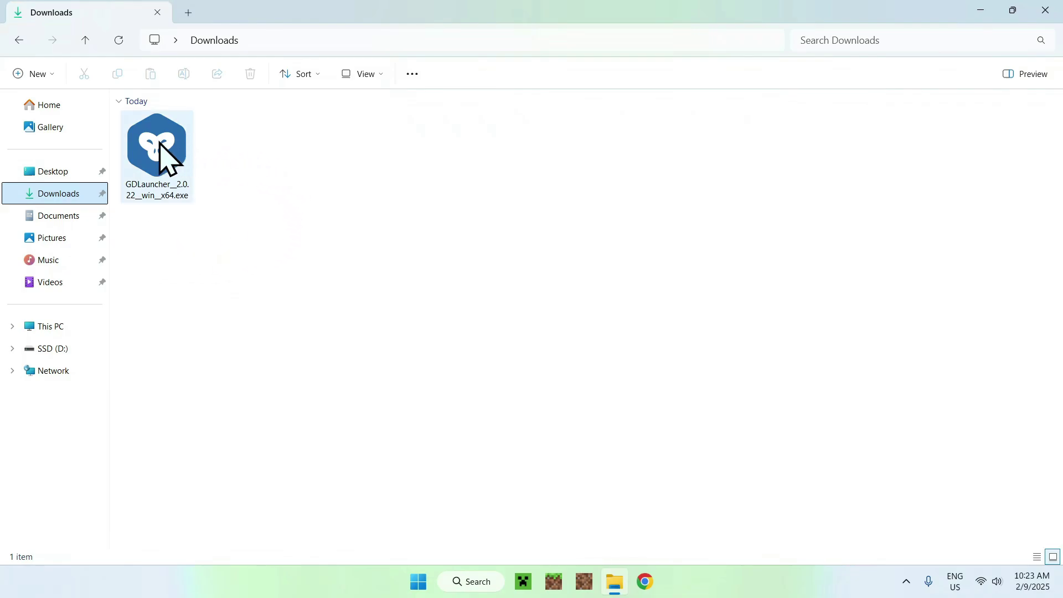
double_click(164, 161)
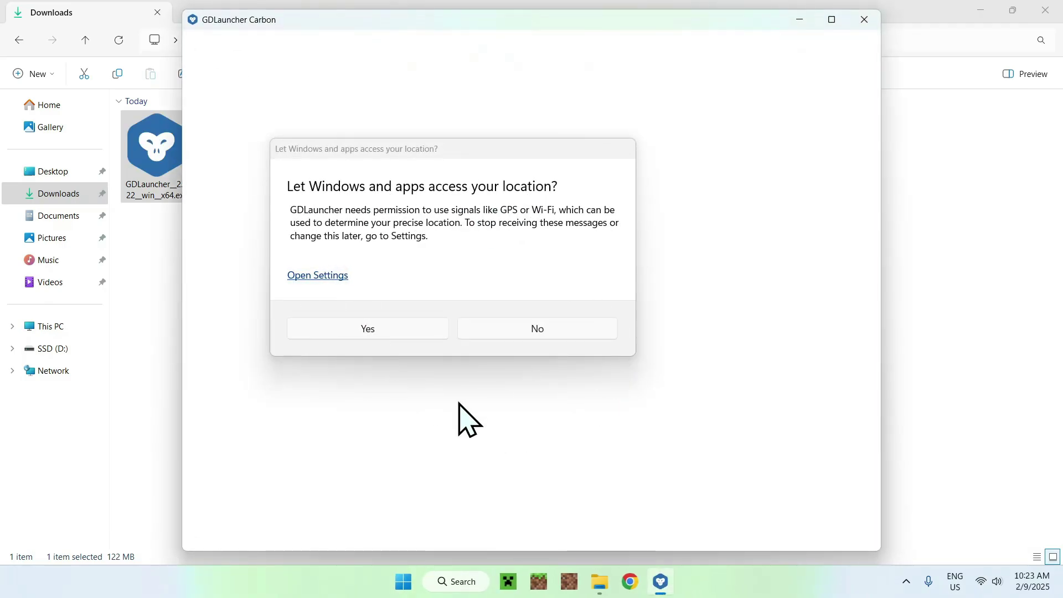
- Decline location access, accept the terms and privacy consent, and begin Microsoft sign-in
click(542, 337)
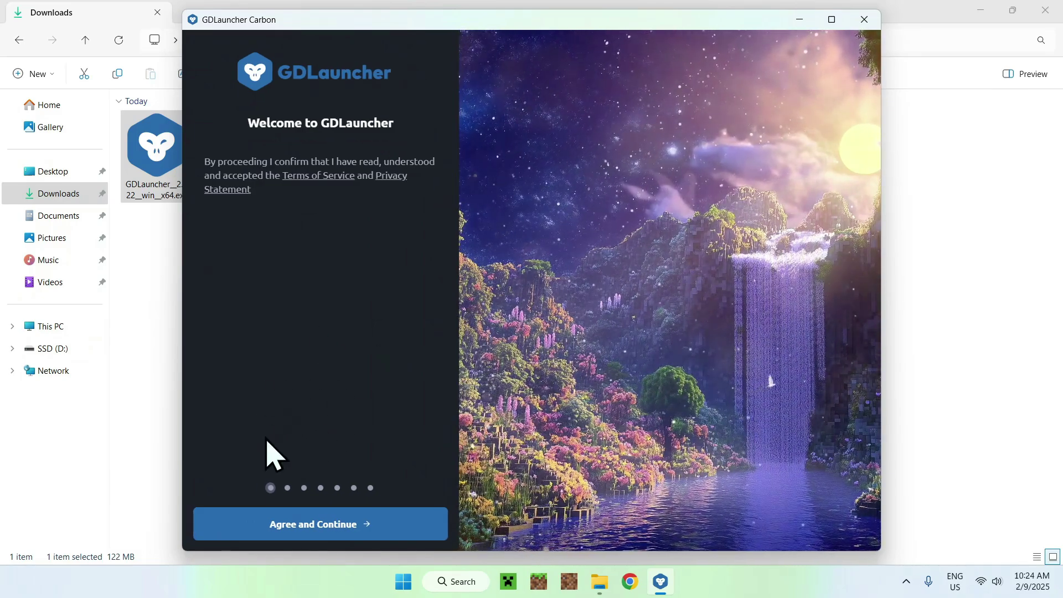
click(320, 532)
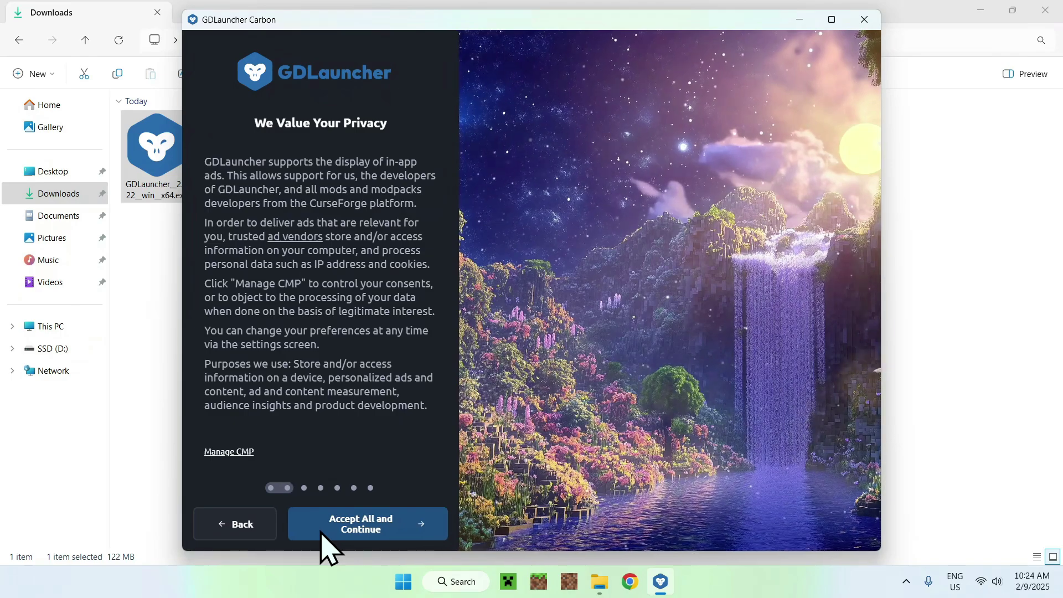
click(361, 532)
click(357, 519)
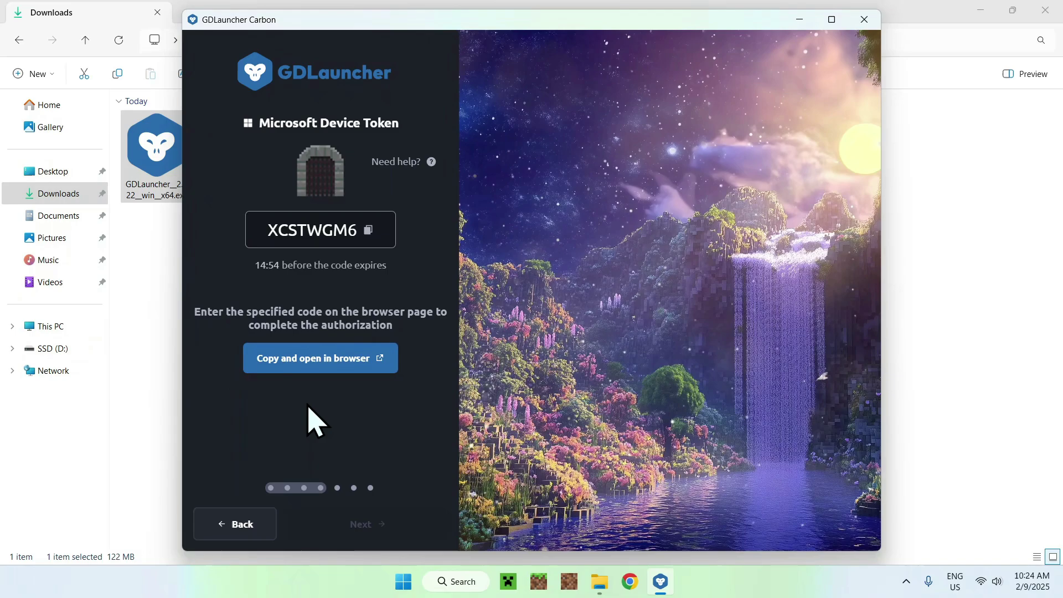
- Copy the launcher's device code and paste it into Microsoft's code-entry page
click(311, 365)
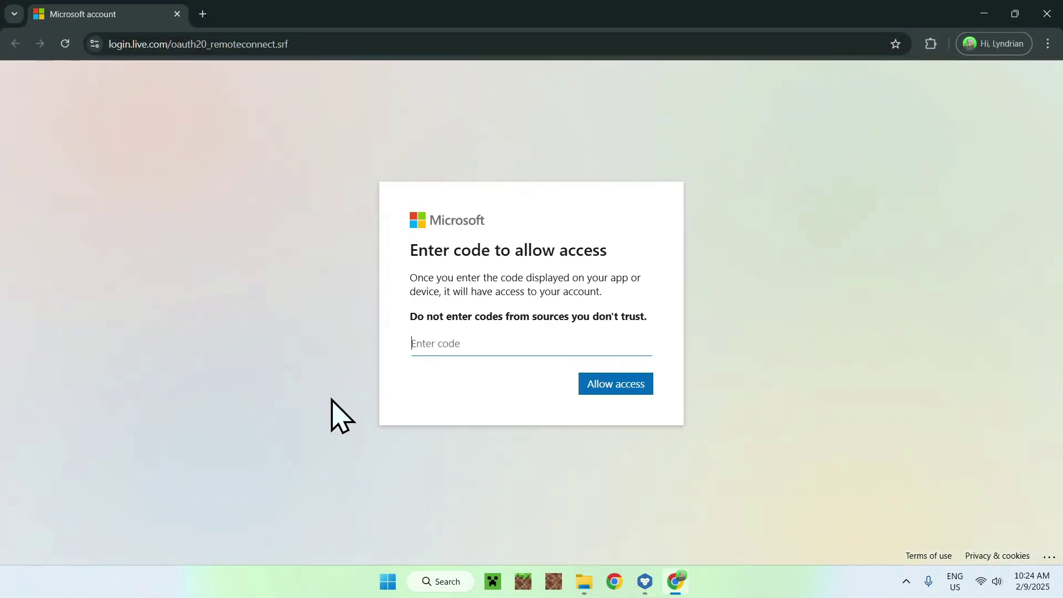
click(643, 581)
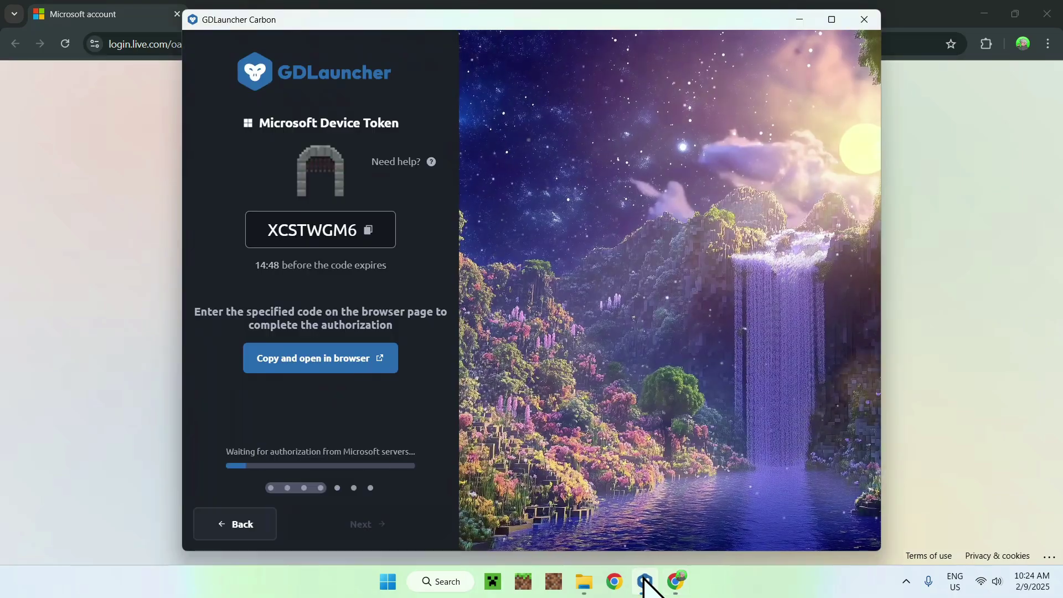
click(367, 231)
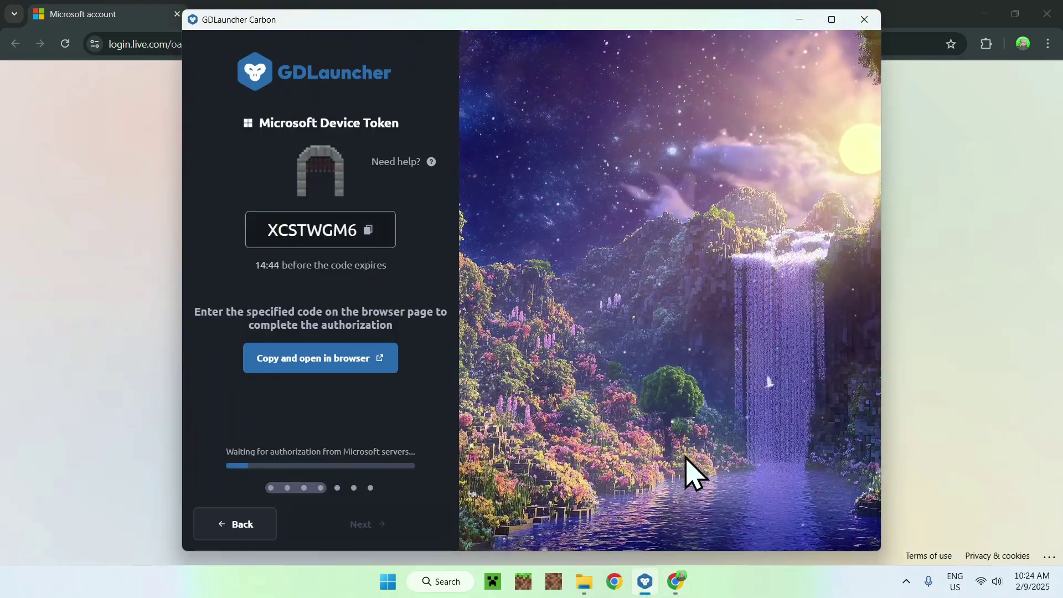
click(673, 577)
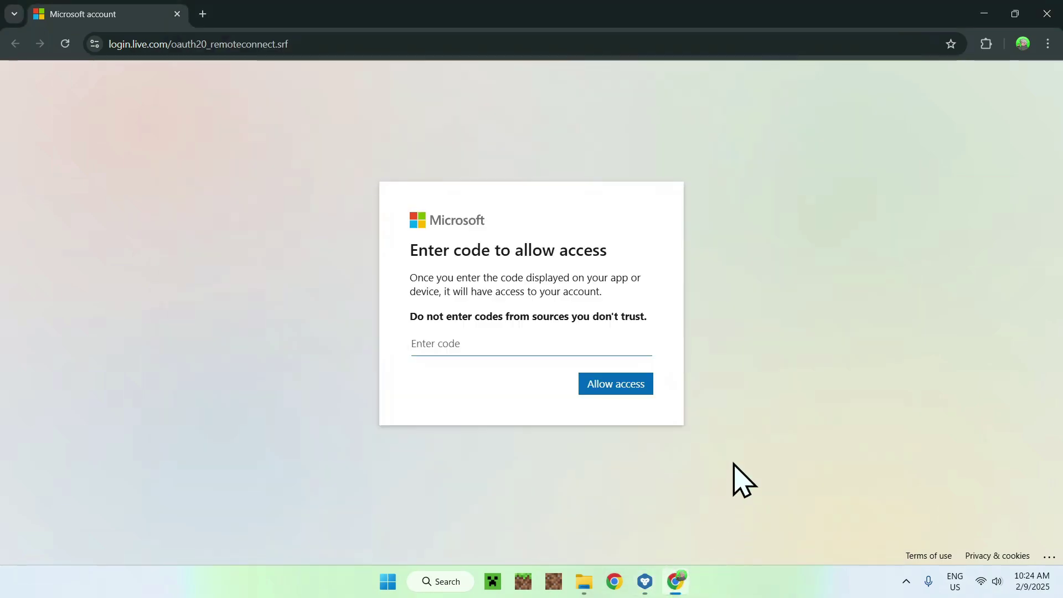
right_click(479, 347)
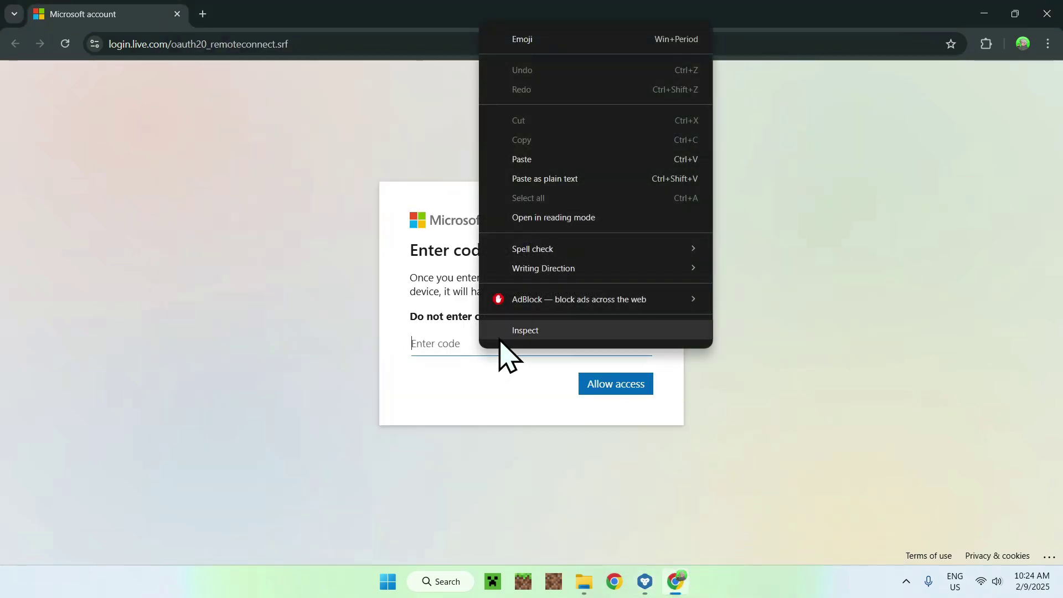
click(538, 159)
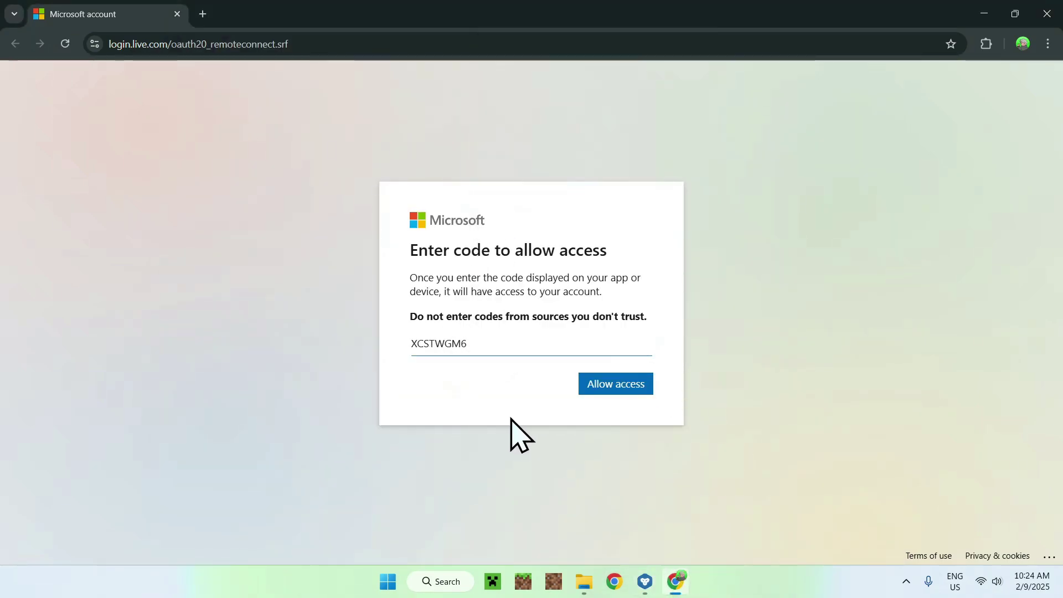
- Allow access and accept GDLauncher Carbon's requested permissions
click(614, 390)
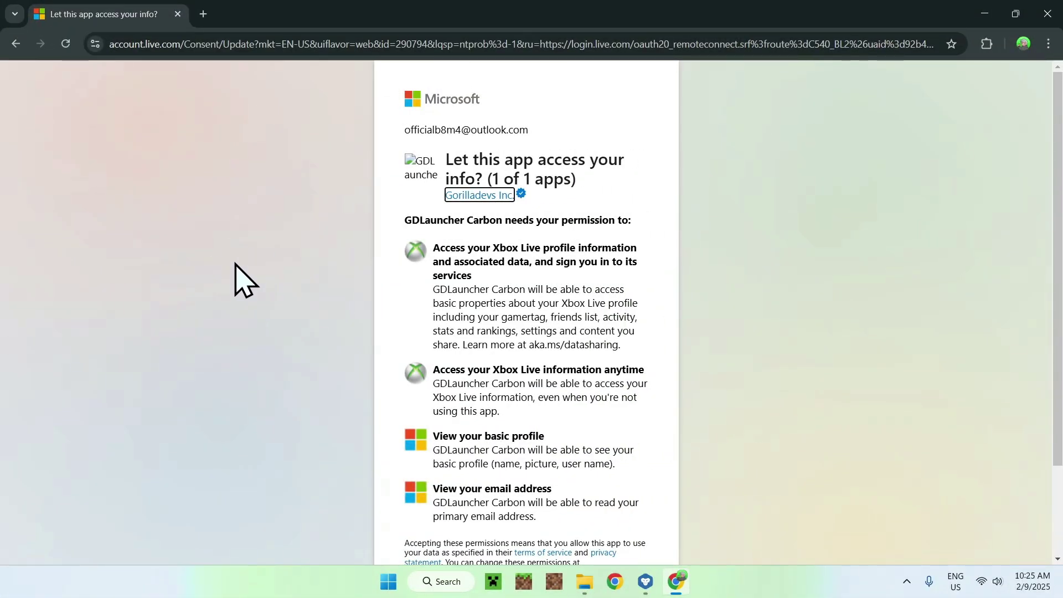
scroll(237, 266, down, 2)
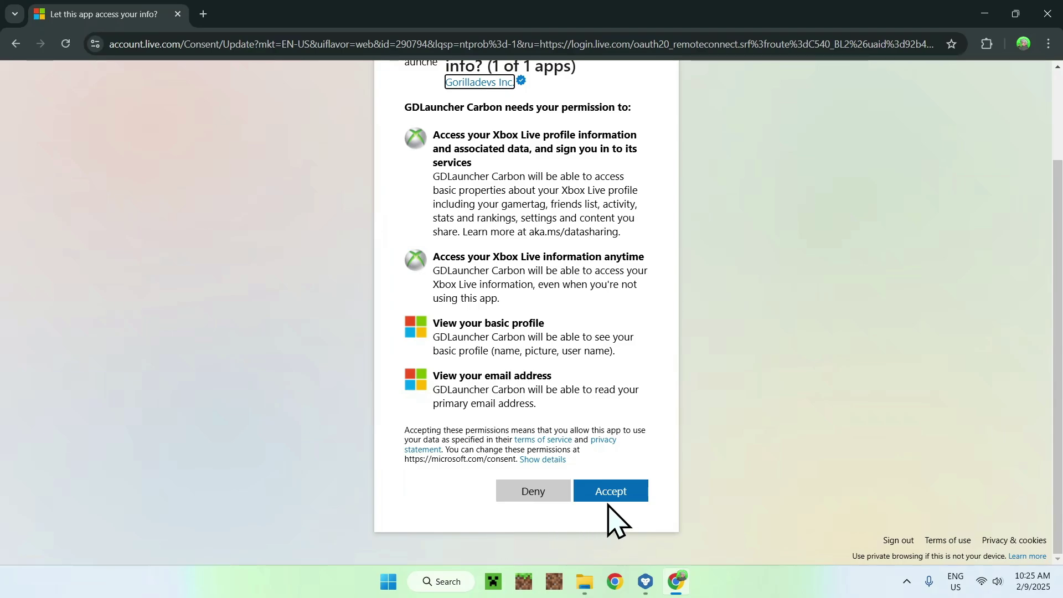
click(611, 498)
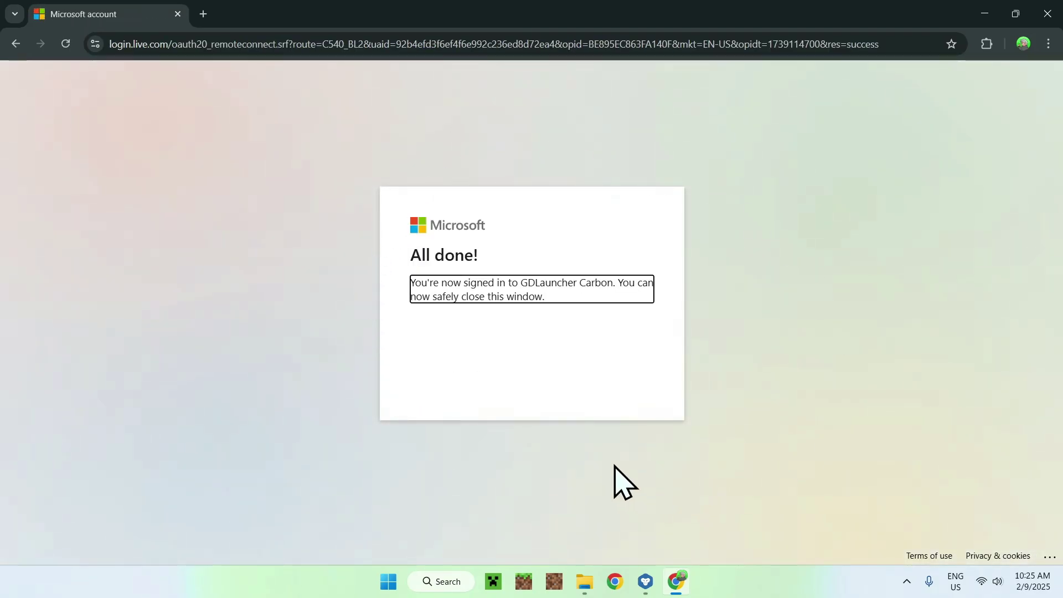
- Continue to the linked account details and submit a recovery email address
click(646, 581)
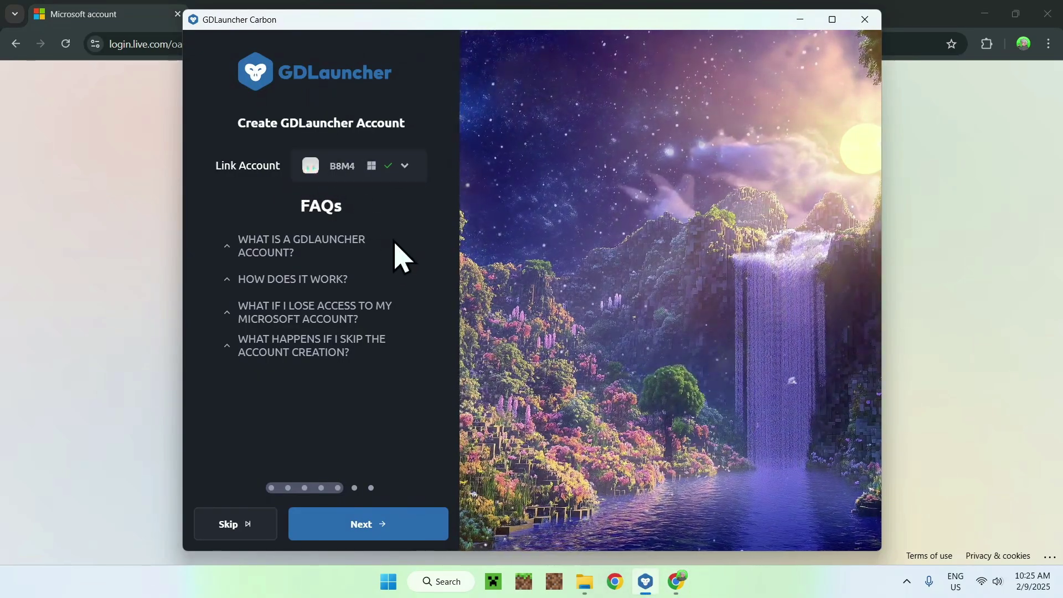
click(365, 526)
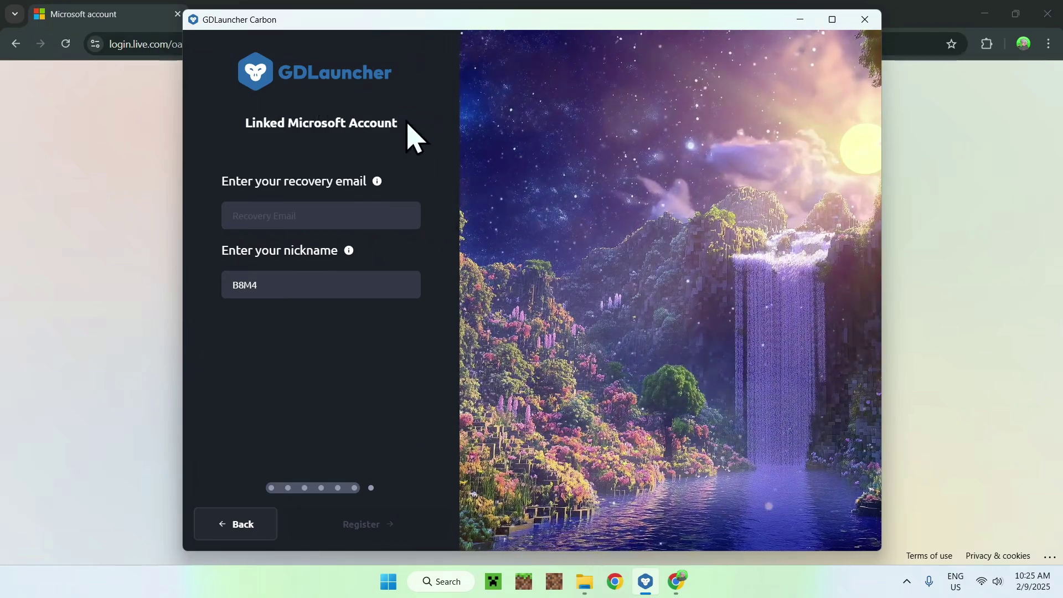
click(288, 215)
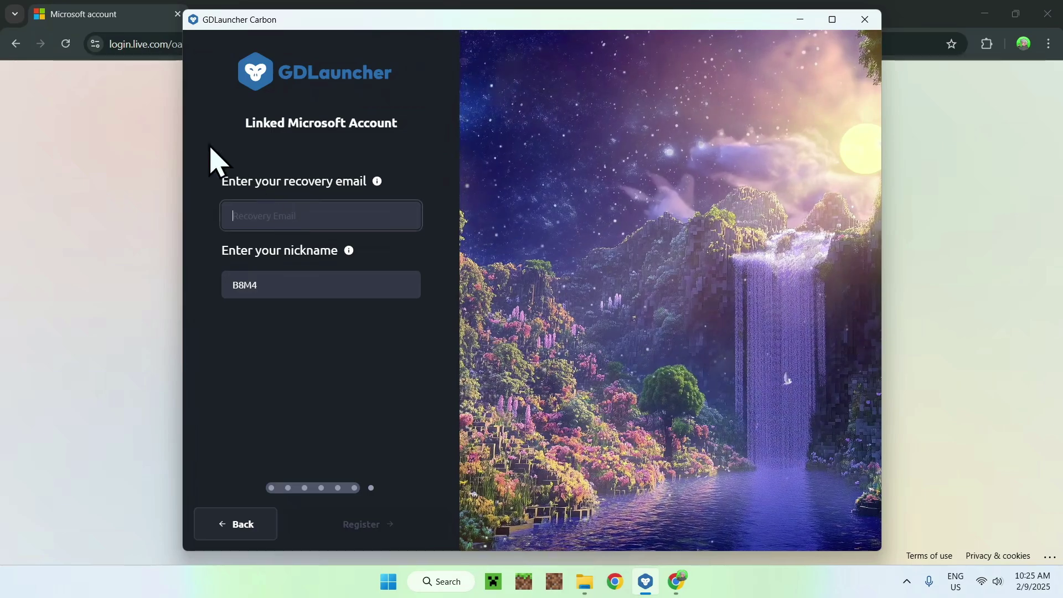
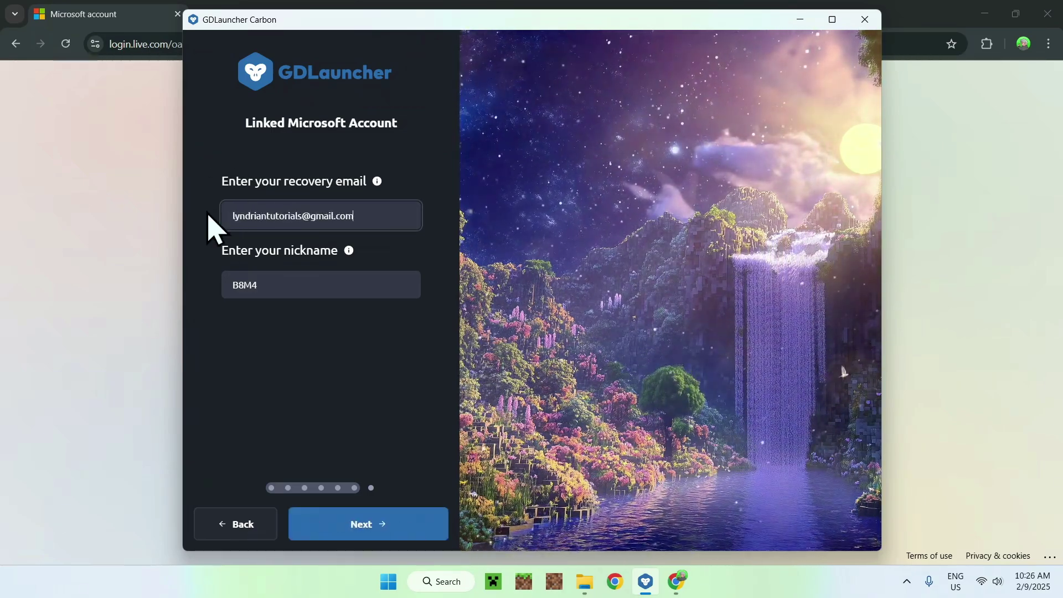
click(357, 524)
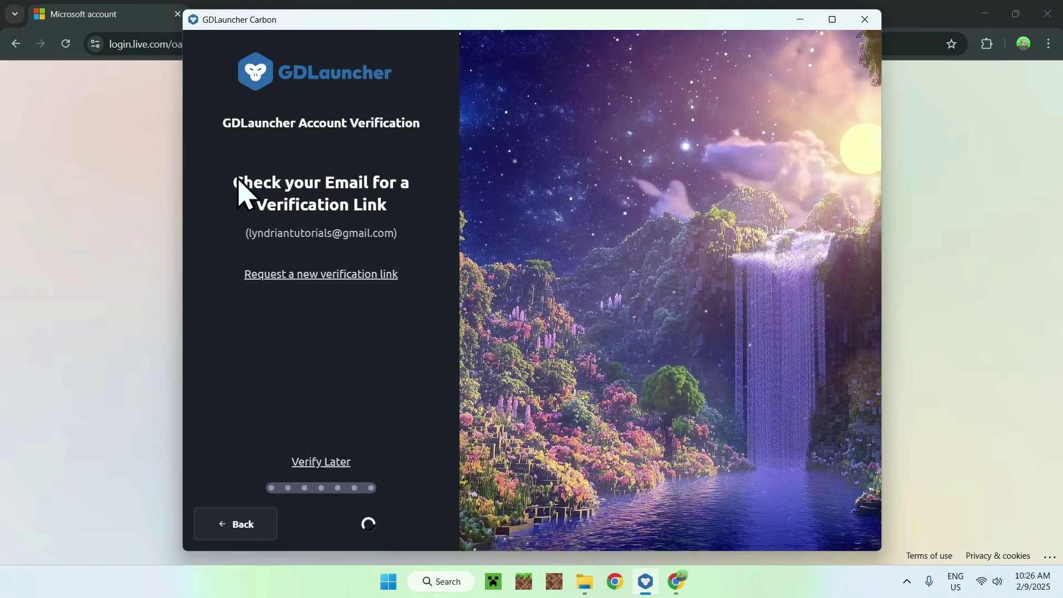
- Choose Verify Later, keep default Introduction and Handle Preferences, and skip importing instances
click(321, 462)
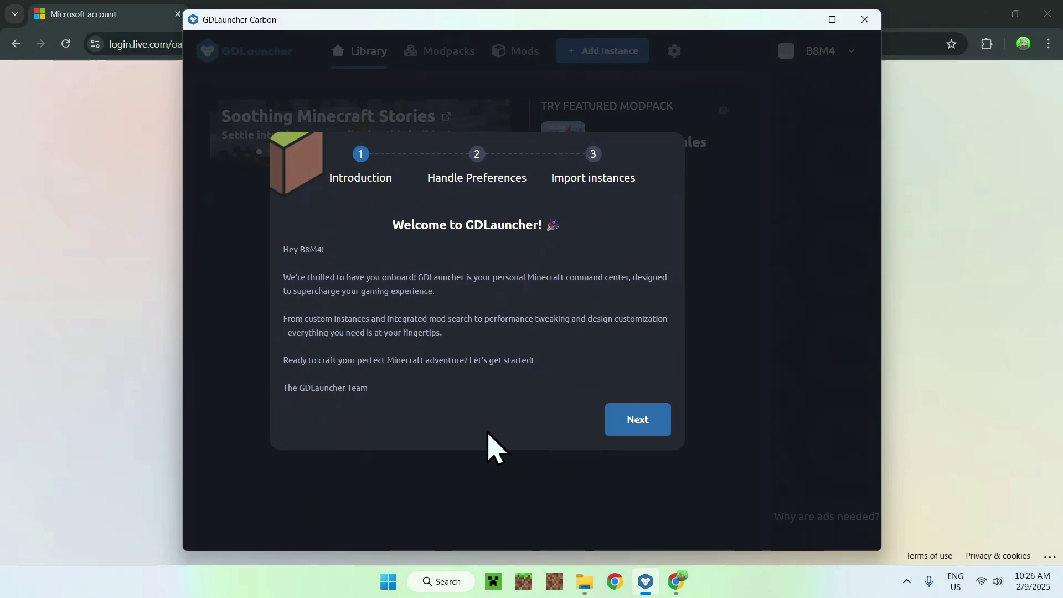
click(633, 431)
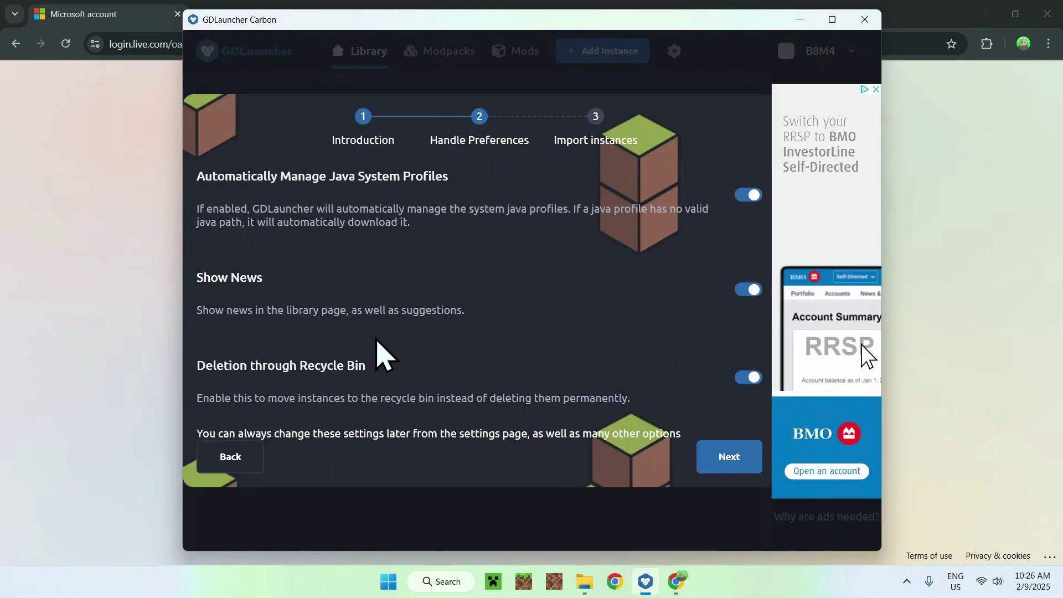
click(717, 464)
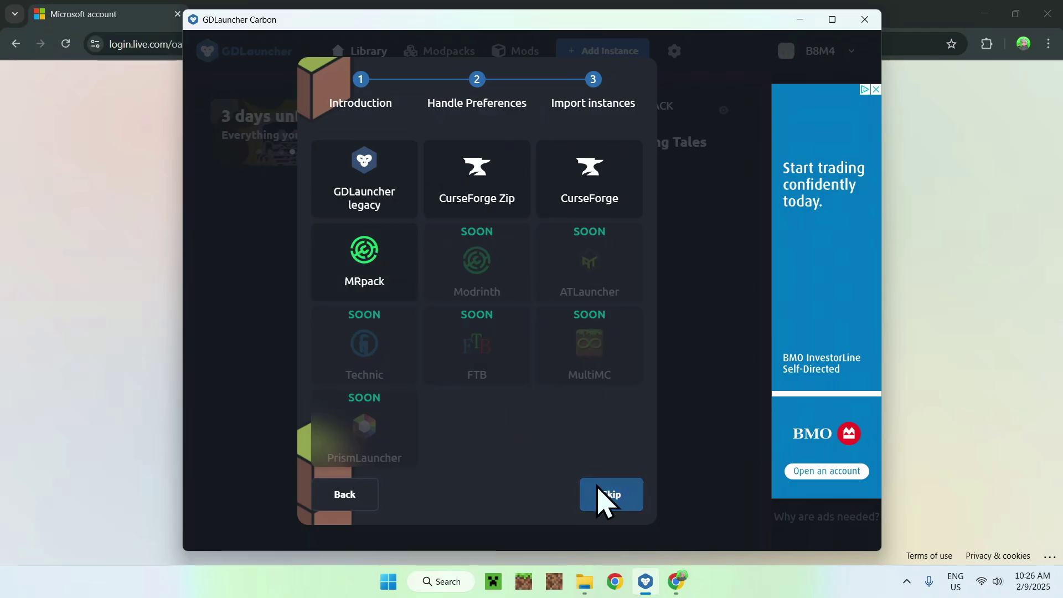
click(611, 494)
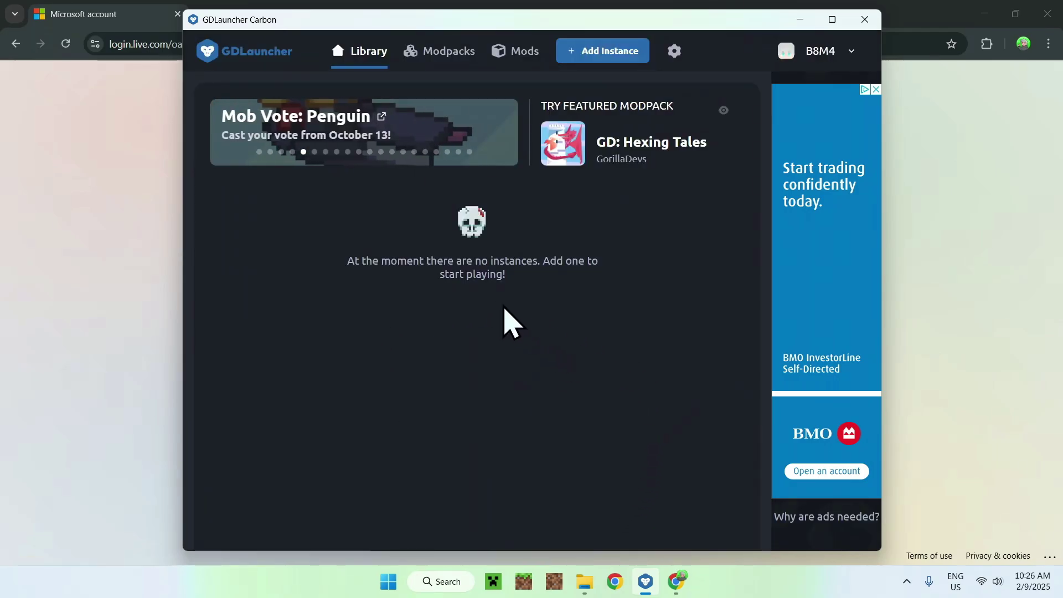
- Maximize the launcher and start a new instance named 1.21.4
click(832, 19)
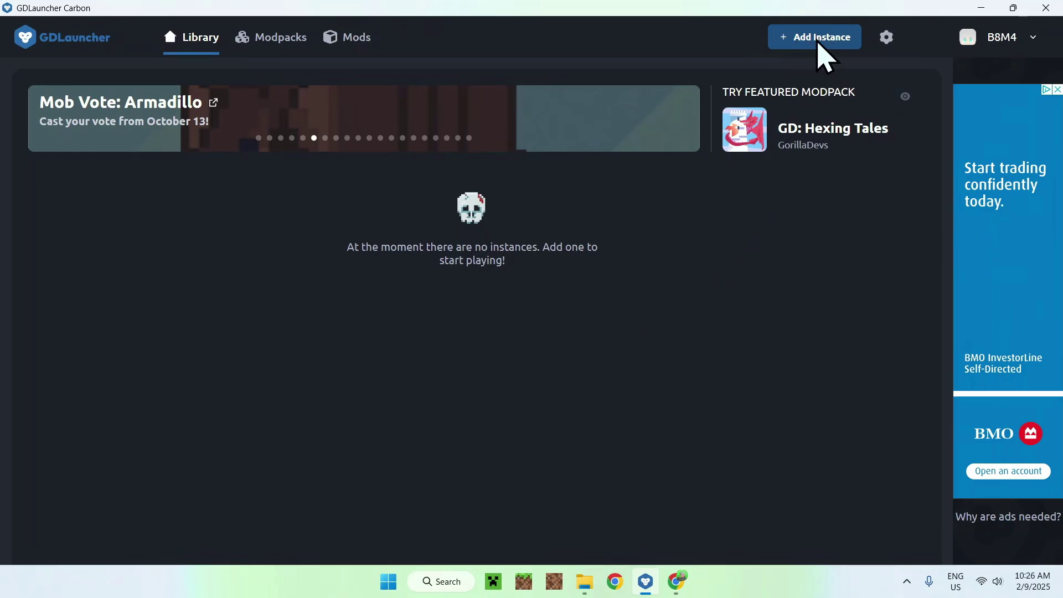
click(808, 39)
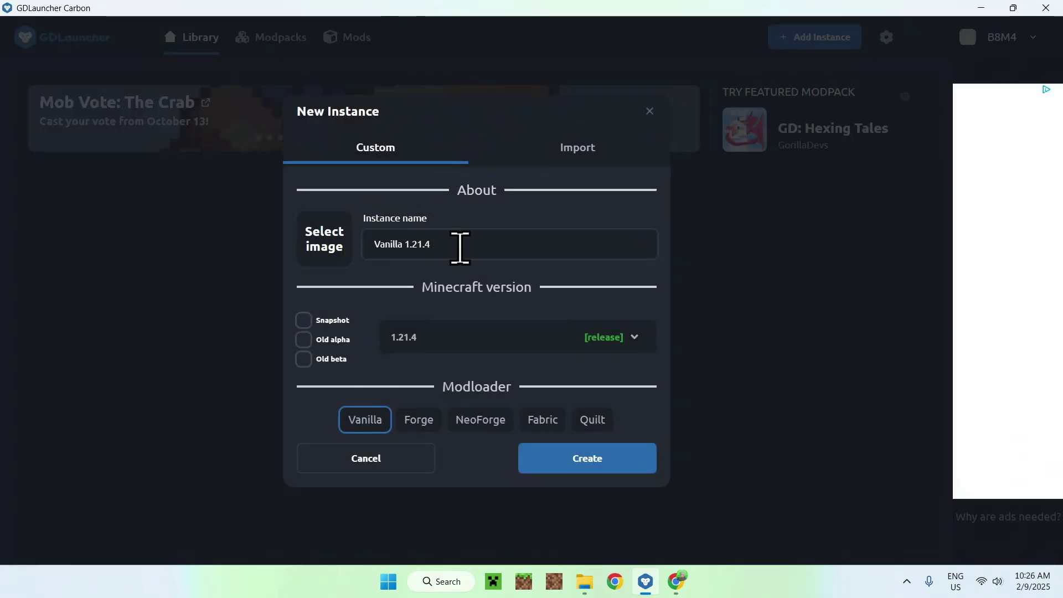
drag(448, 239, 367, 249)
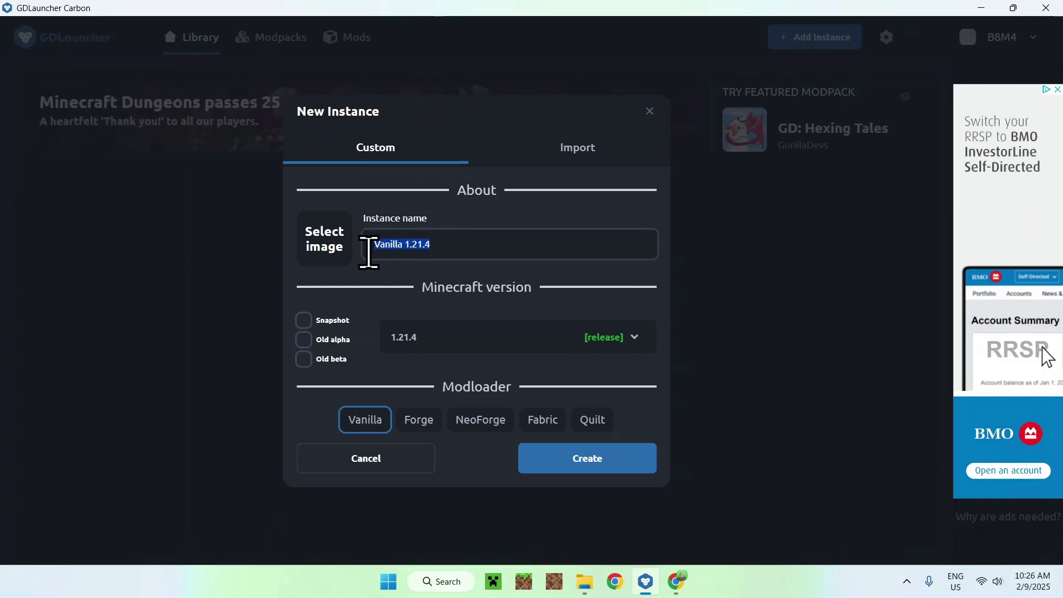
text(1.21)
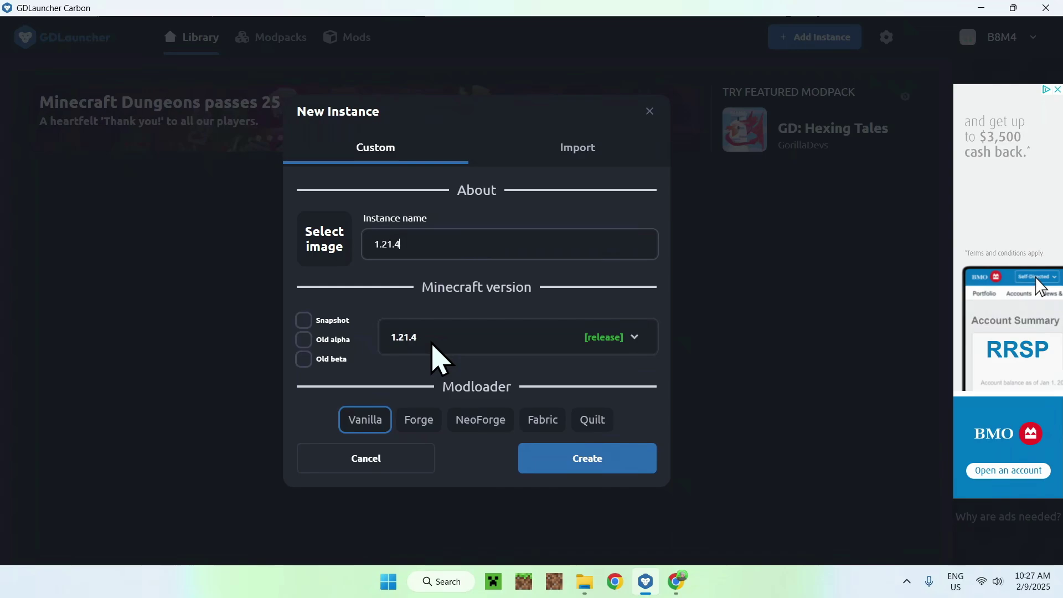
- Keep Minecraft 1.21.4, select Forge 1.21.4-54.0.26 as the modloader, and create the instance
click(489, 343)
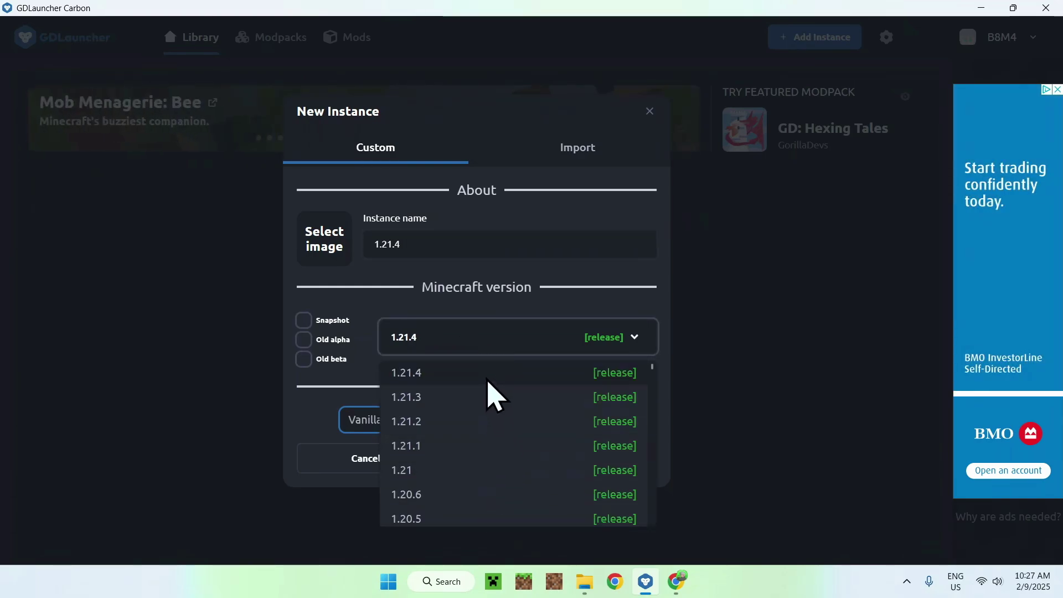
click(488, 381)
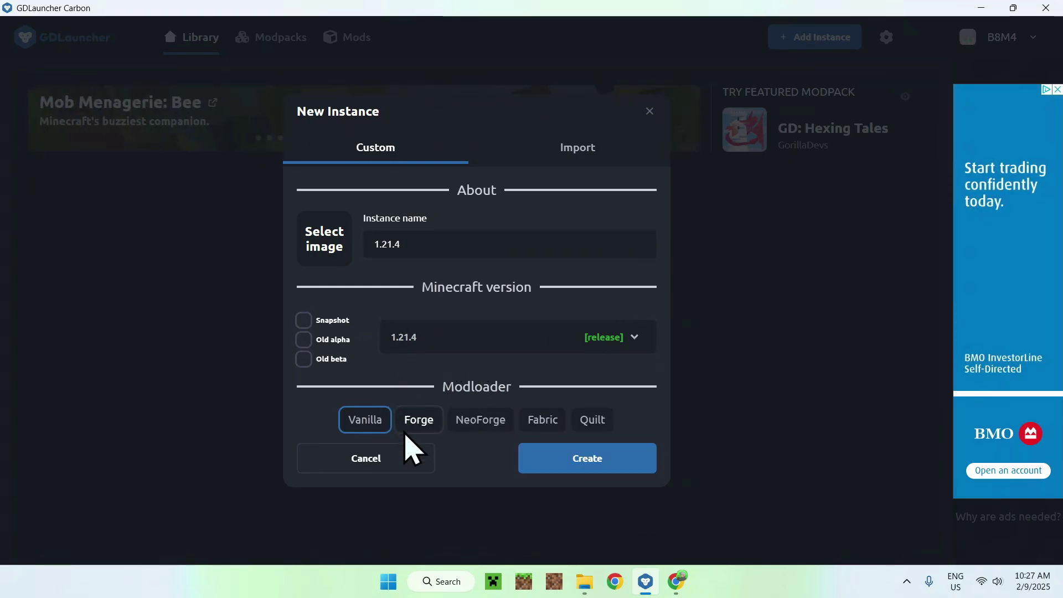
click(416, 430)
click(477, 395)
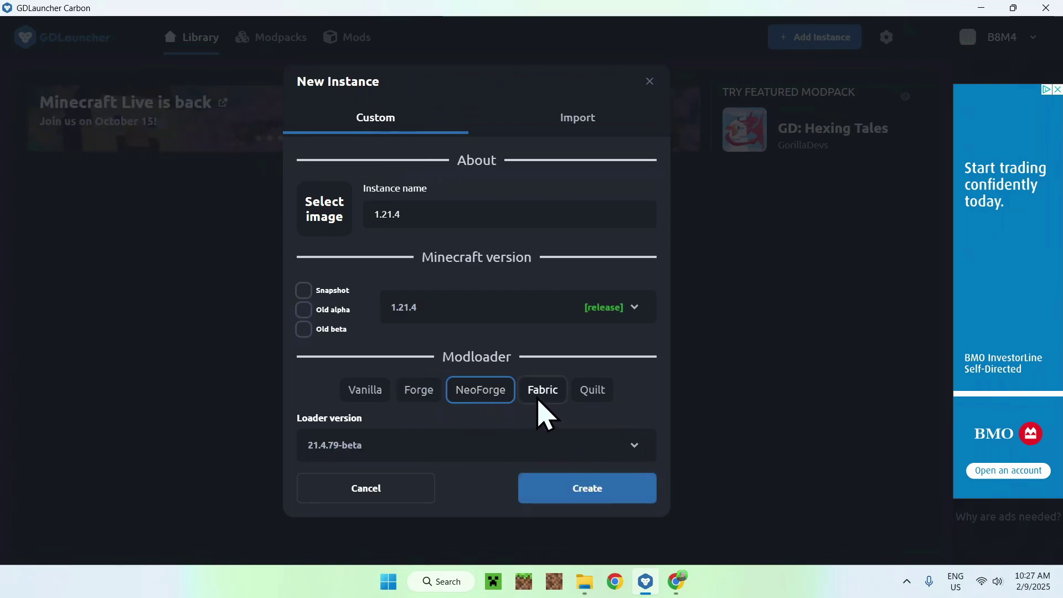
click(578, 399)
click(437, 394)
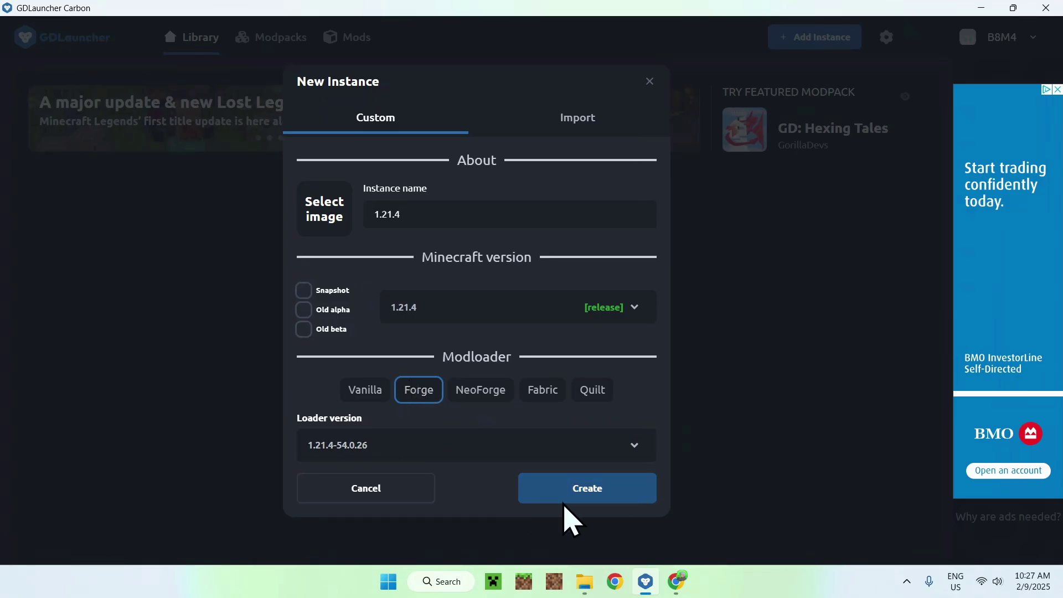
click(587, 498)
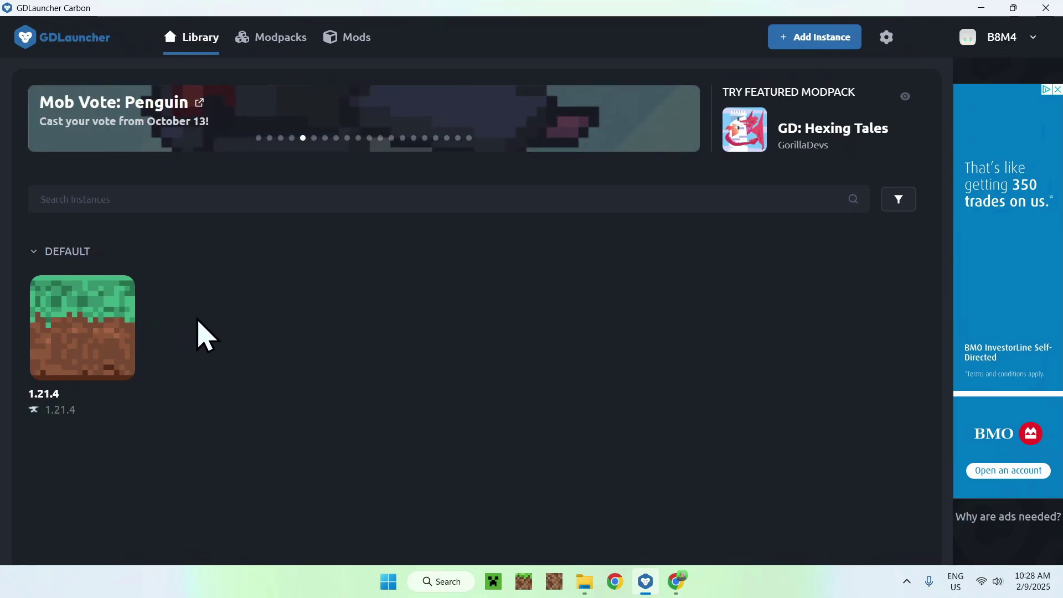
- Launch the 1.21.4 instance from its Library thumbnail
mouse_move(83, 327)
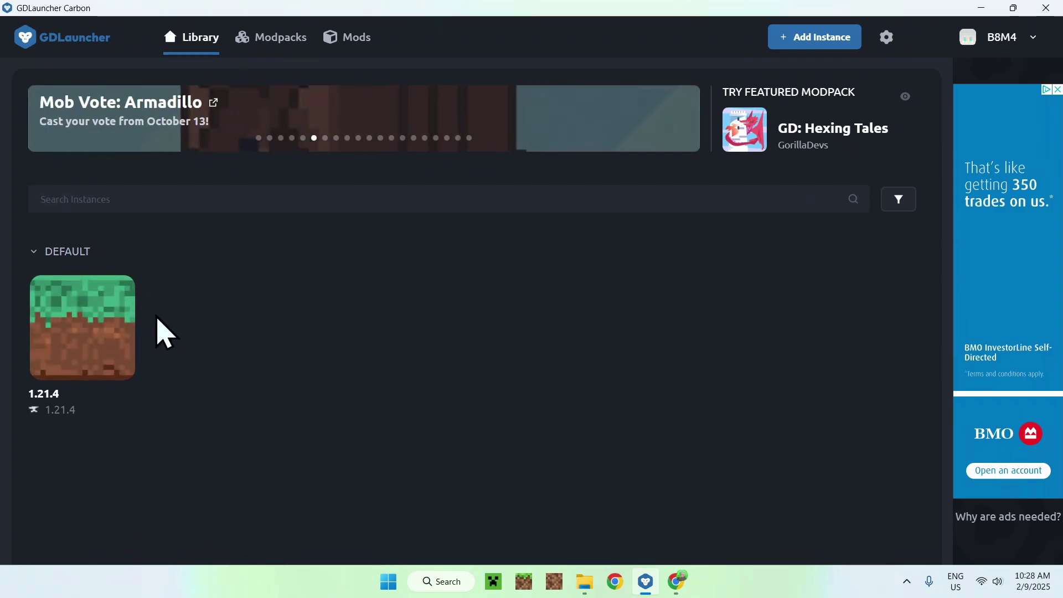
click(78, 329)
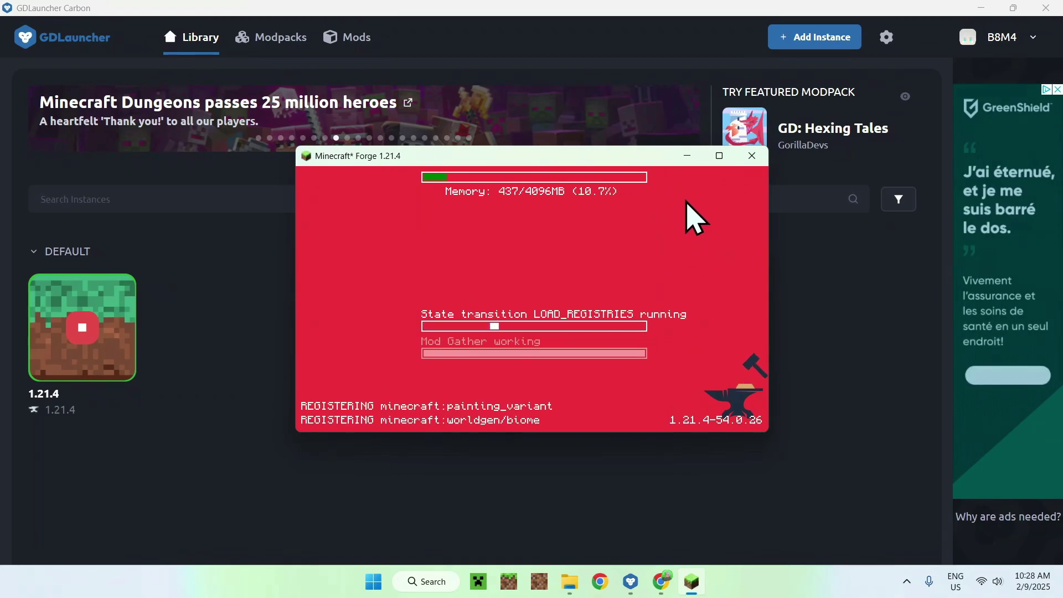
- Maximize the game, set Music to OFF in Music & Sound, and start a new Singleplayer world
click(719, 162)
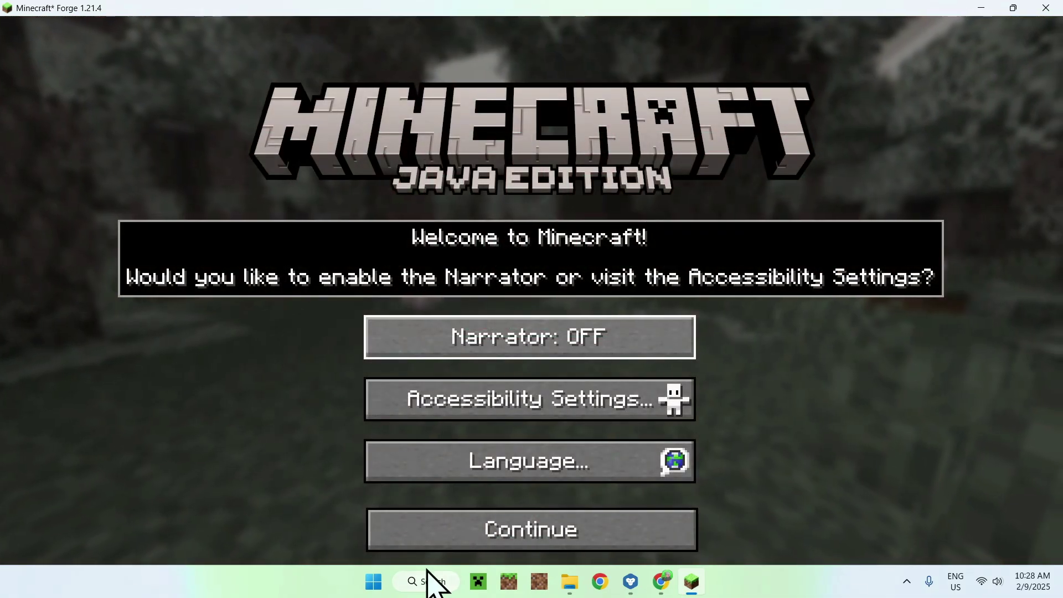
click(539, 532)
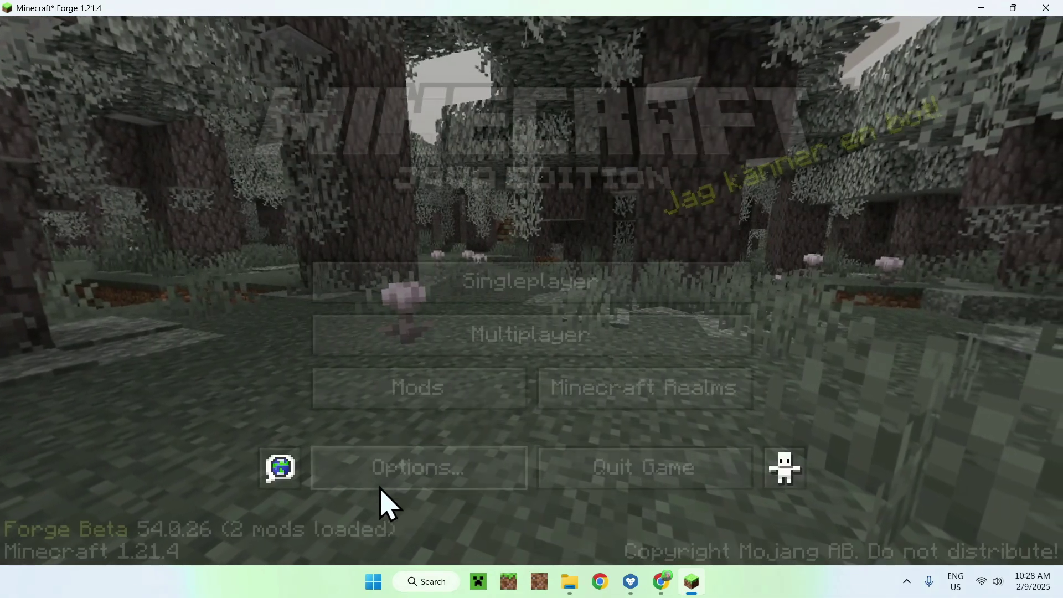
click(387, 476)
click(702, 238)
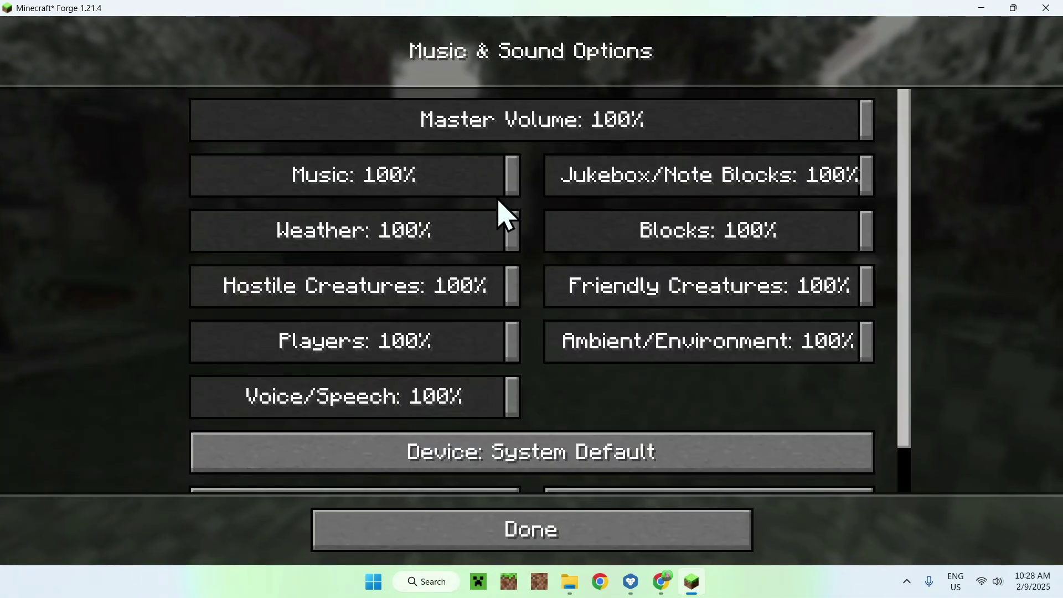
drag(501, 176, 194, 176)
click(498, 527)
click(498, 526)
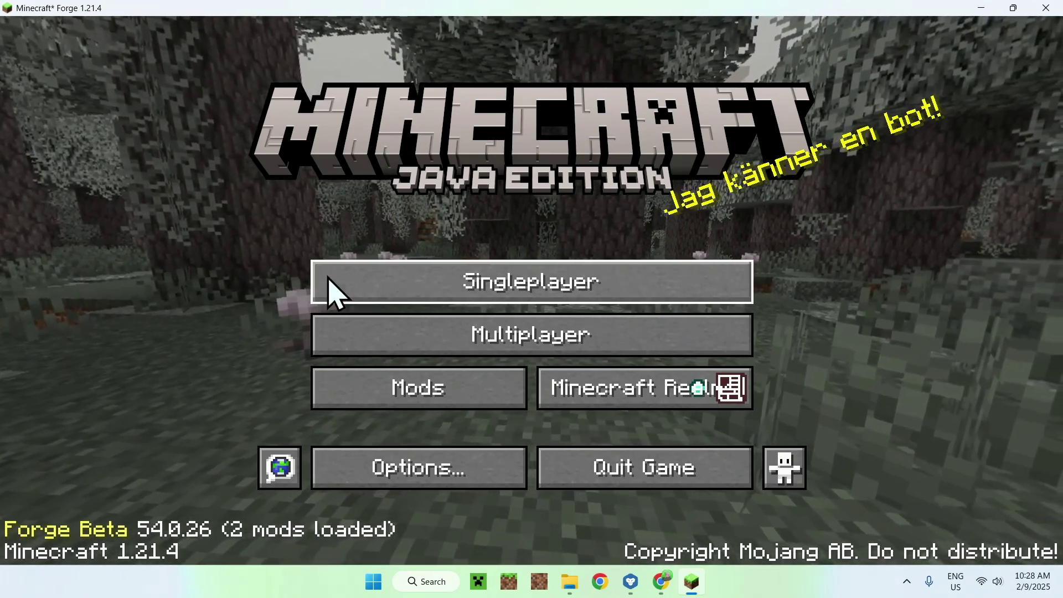
click(332, 290)
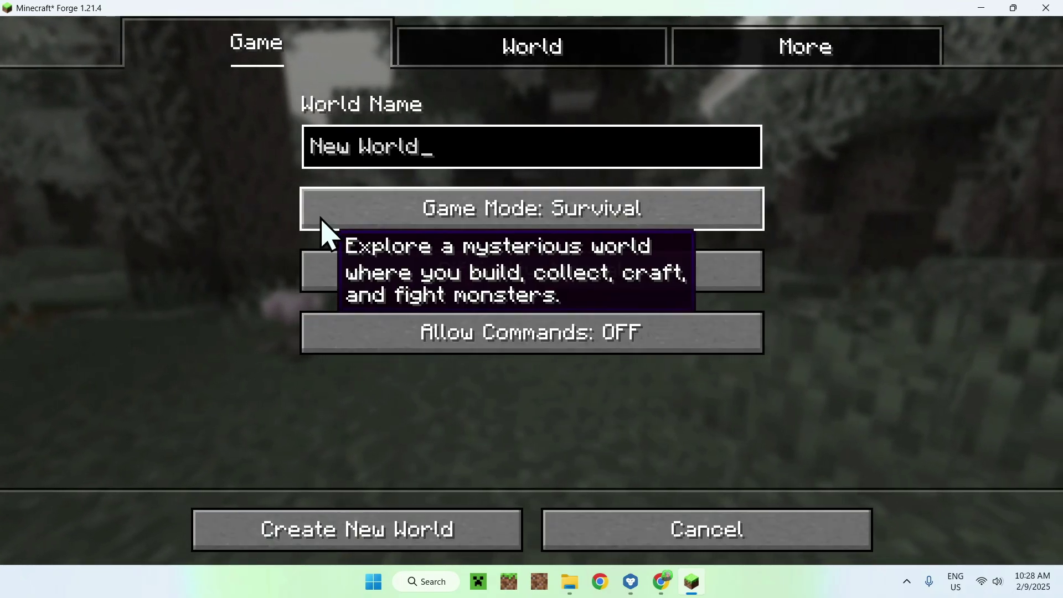